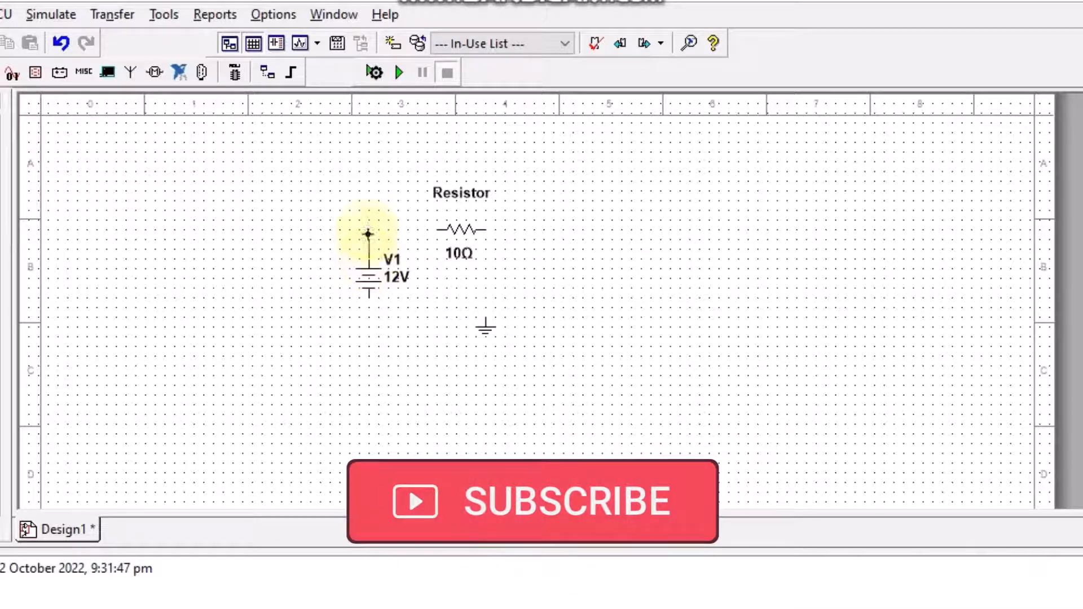
Step: Wire the 12 V source and the 10 Ω resistor into a closed loop and connect the ground to the lower wire
left_click(371, 256)
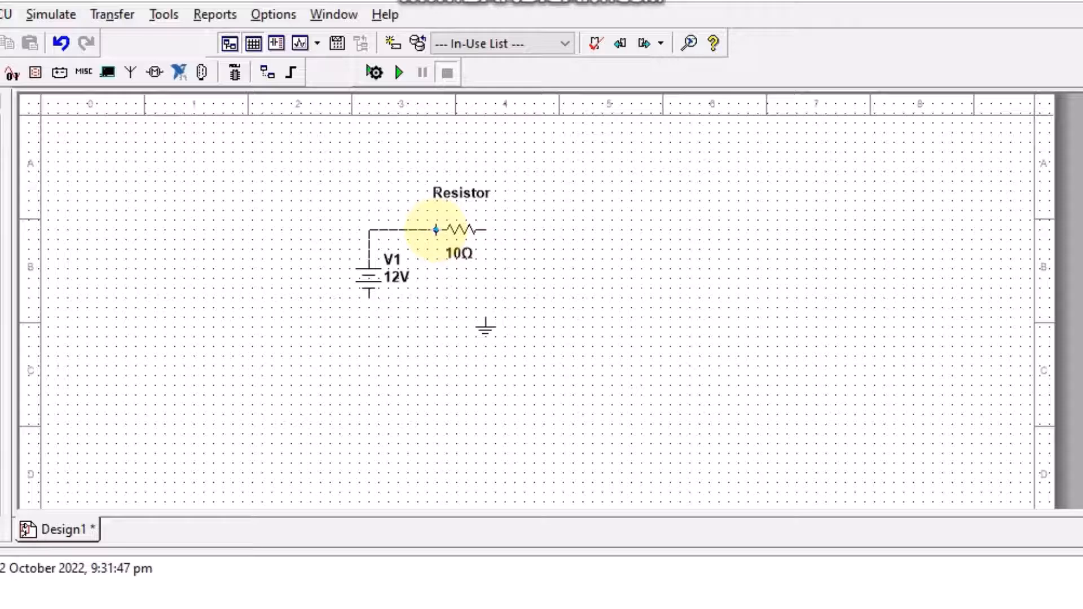
left_click(436, 230)
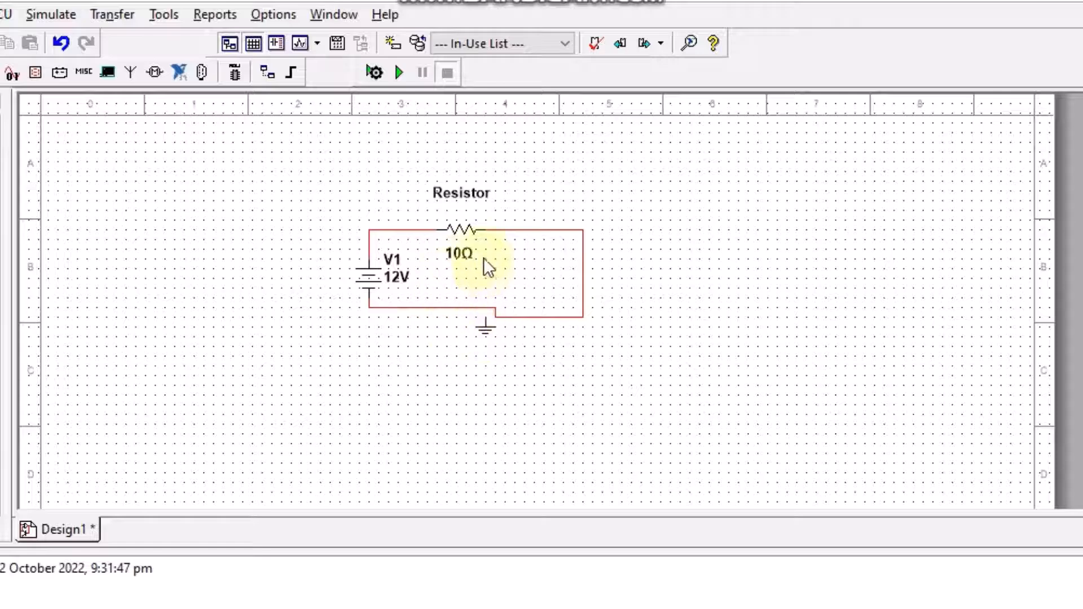
left_click(485, 319)
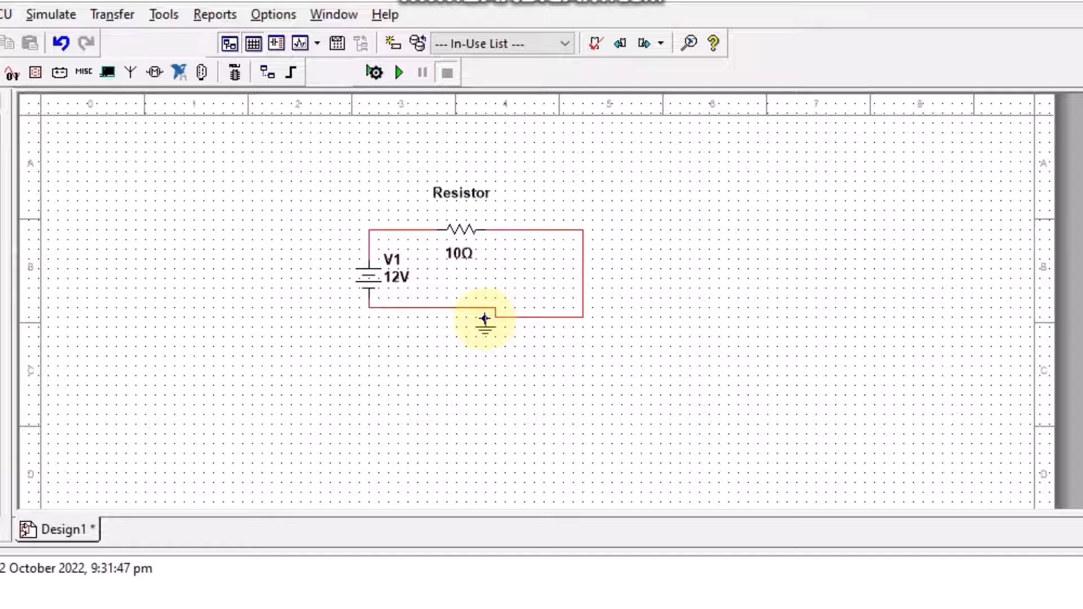
left_click(485, 309)
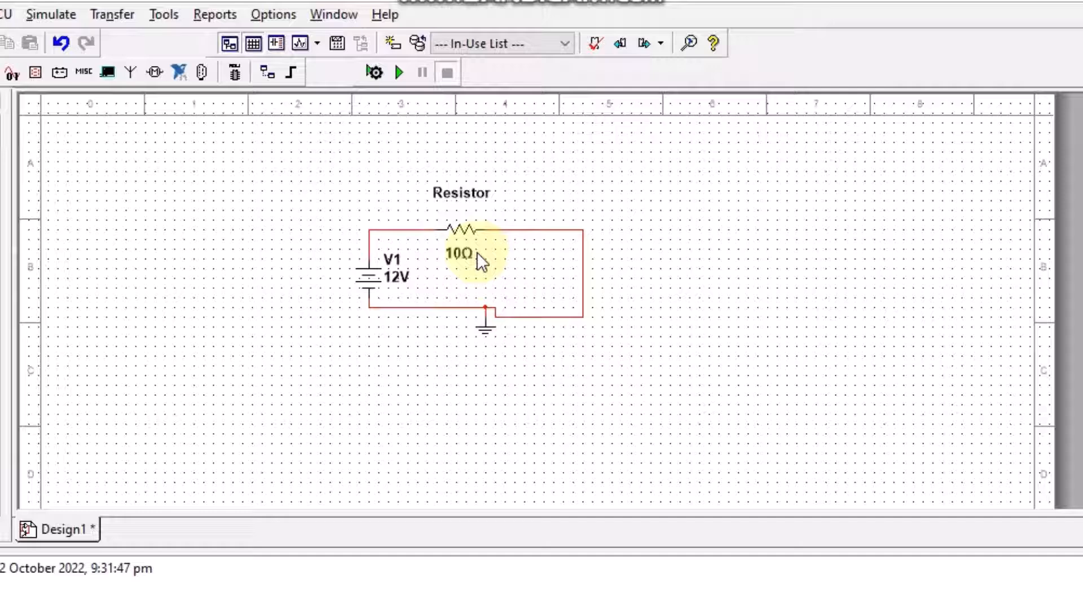
Step: Set the voltage of DC source V1 to 10 V
left_click(373, 288)
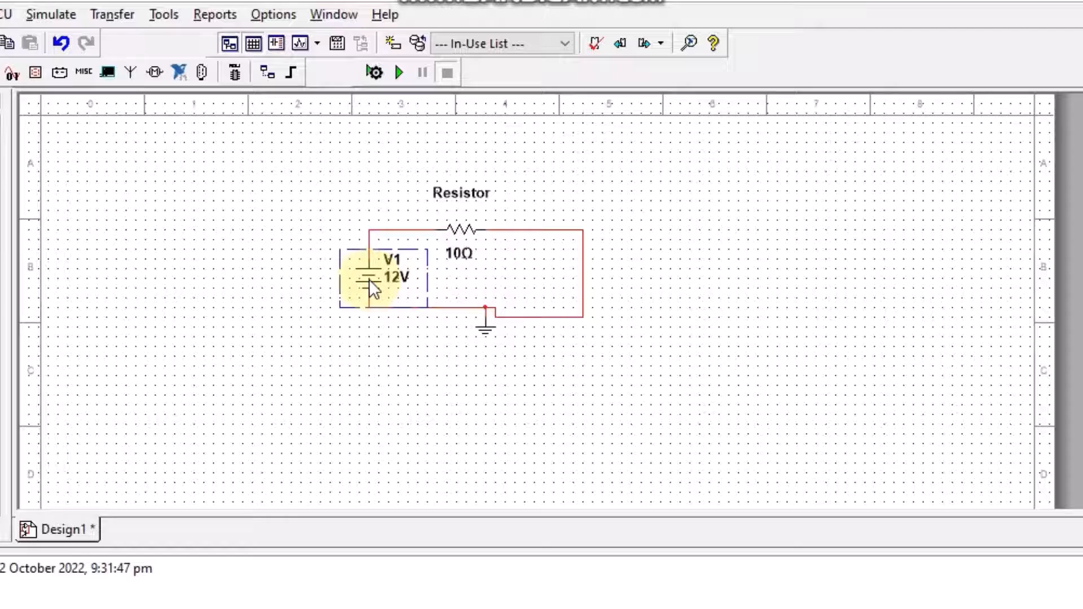
double_click(370, 281)
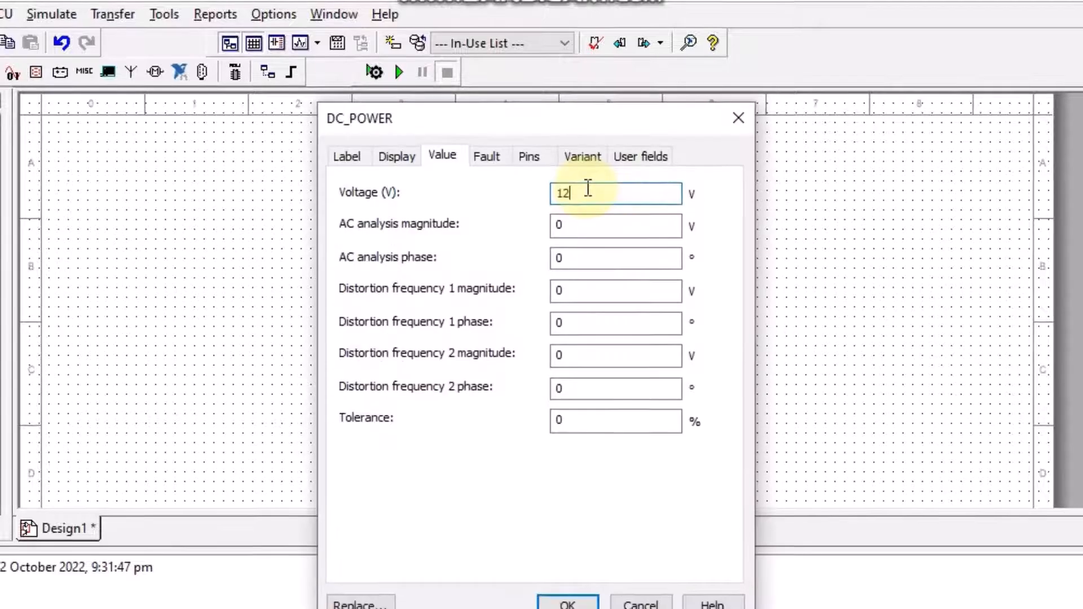
key("BackSpace")
type("0")
left_click(562, 578)
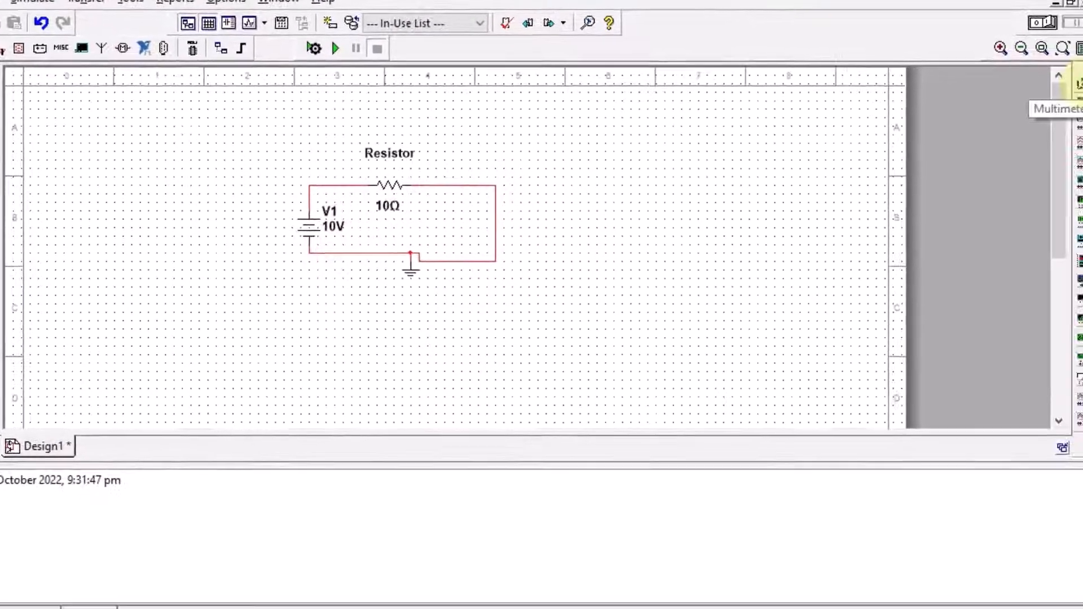
Step: Place a multimeter in the empty area to the right of the circuit
left_click(1075, 84)
left_click(684, 215)
Step: Go through the multimeter's current, voltage, decibel and resistance modes and close its display
double_click(684, 217)
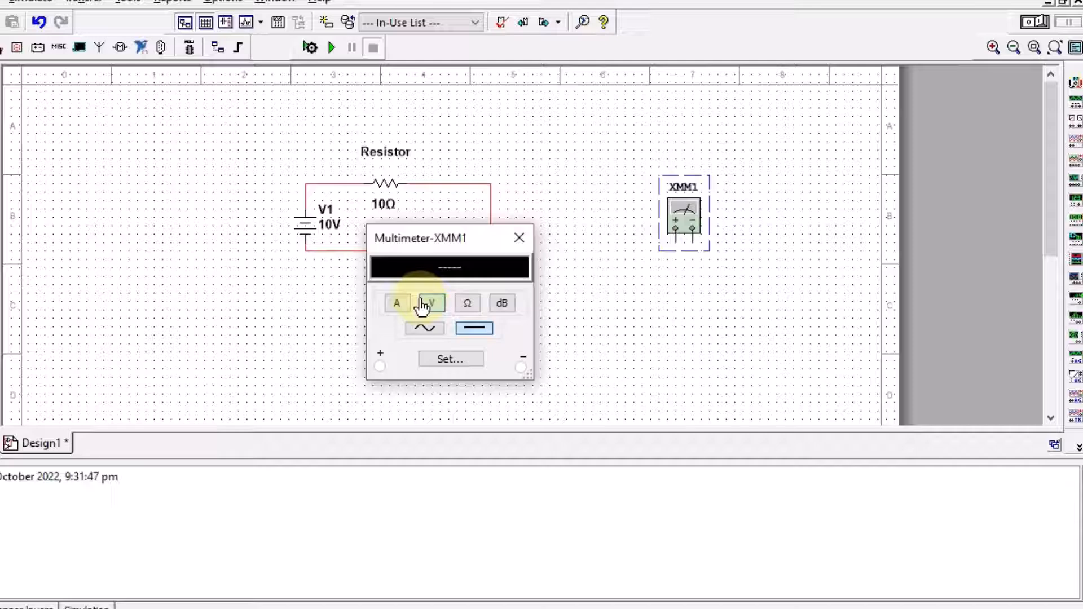
left_click(397, 304)
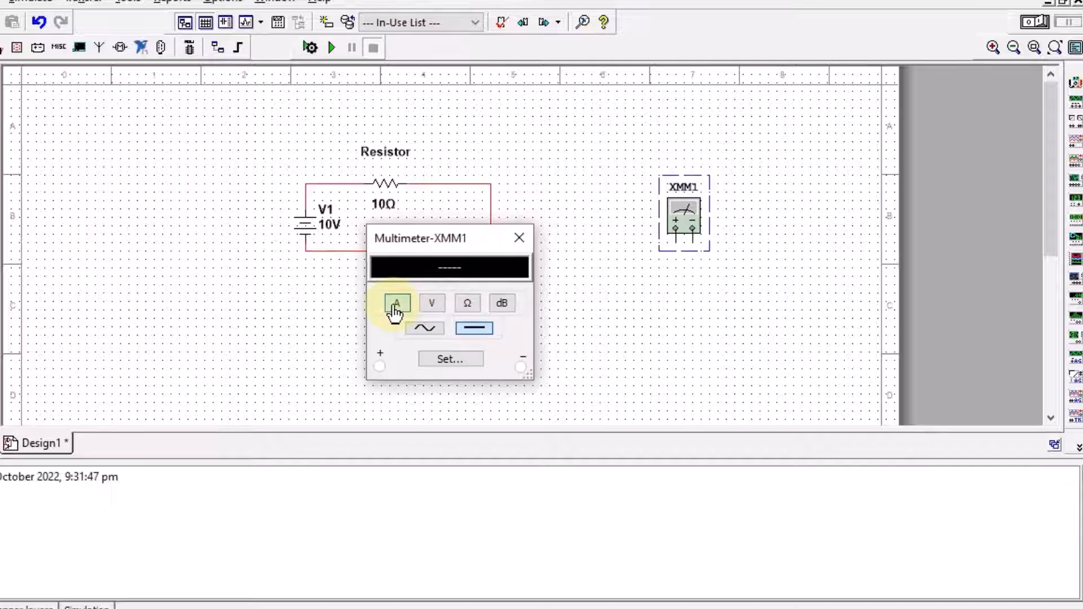
left_click(432, 304)
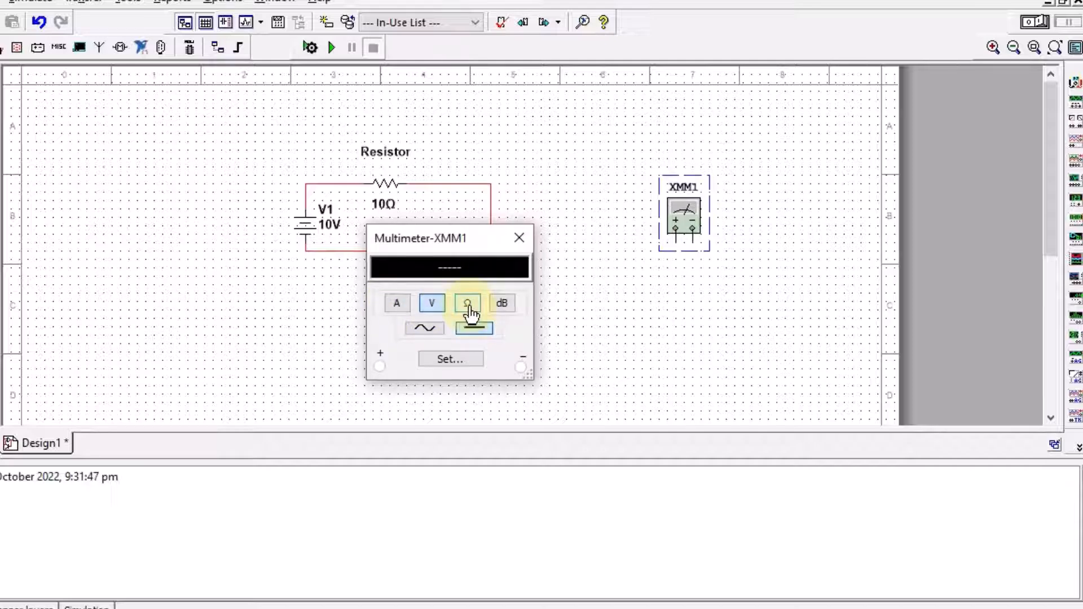
left_click(502, 304)
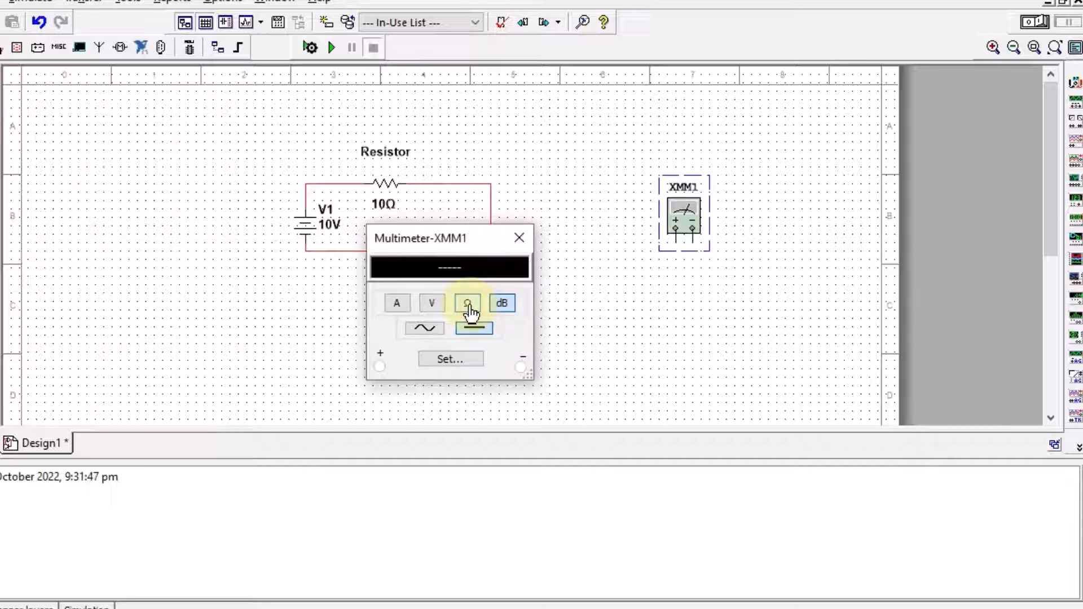
left_click(468, 307)
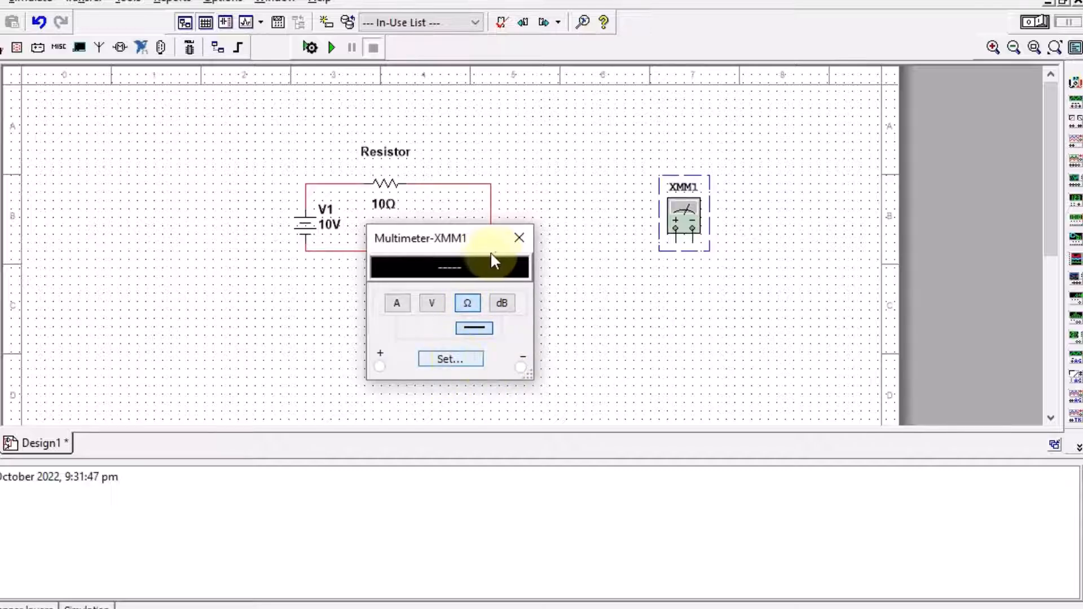
left_click(520, 238)
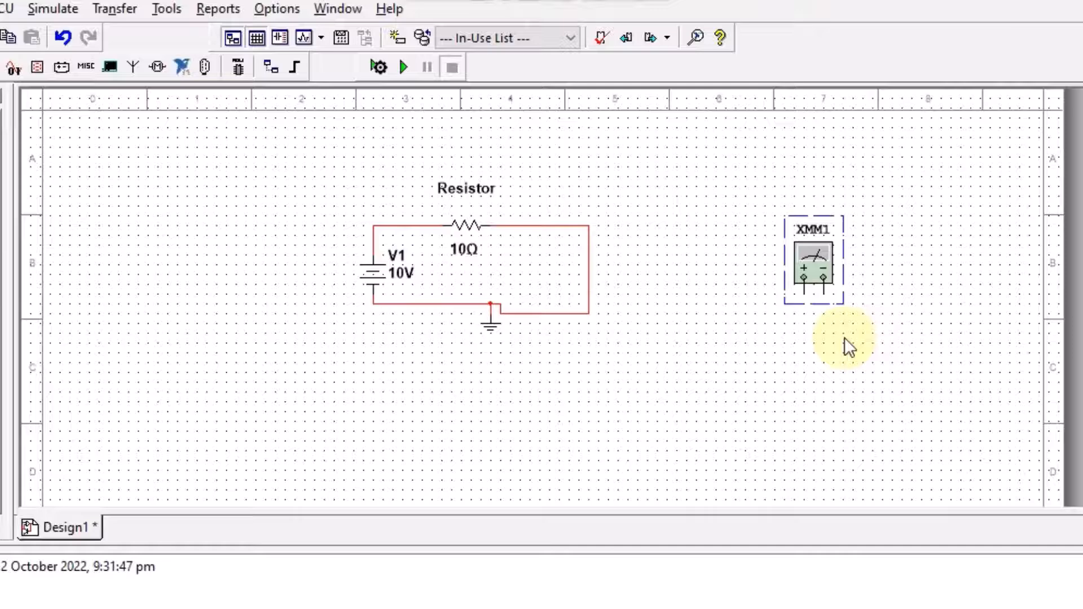
Step: Move the multimeter closer to the circuit, above and to the right of the resistor loop
left_click(808, 301)
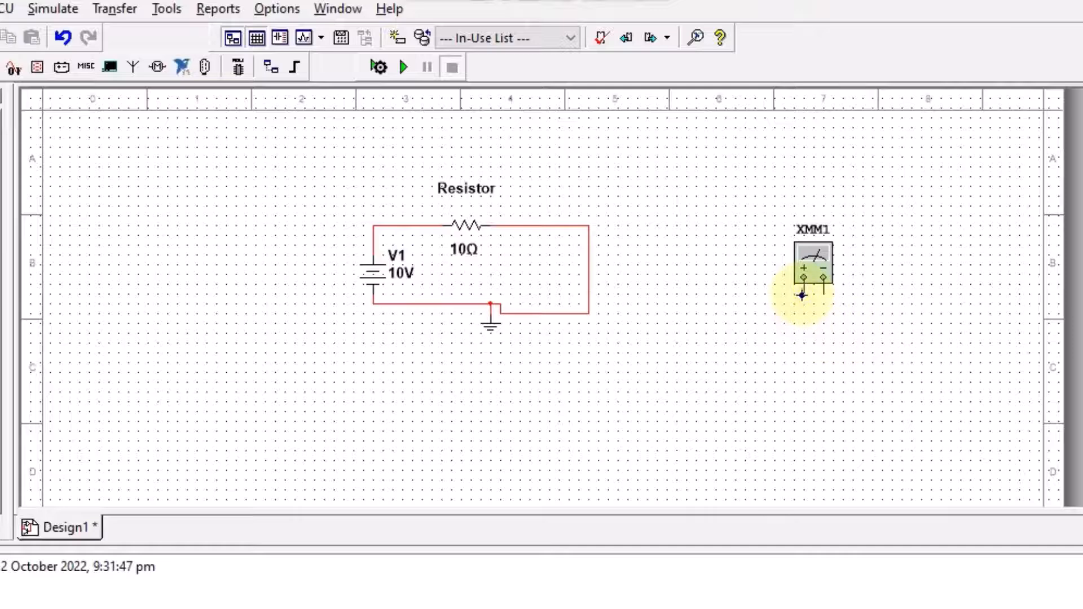
double_click(815, 265)
left_click(628, 288)
left_click_drag(814, 263, 647, 186)
Step: Wire the multimeter in parallel with the 10 Ω resistor, positive terminal to its left end and negative terminal to its right end
left_click(638, 209)
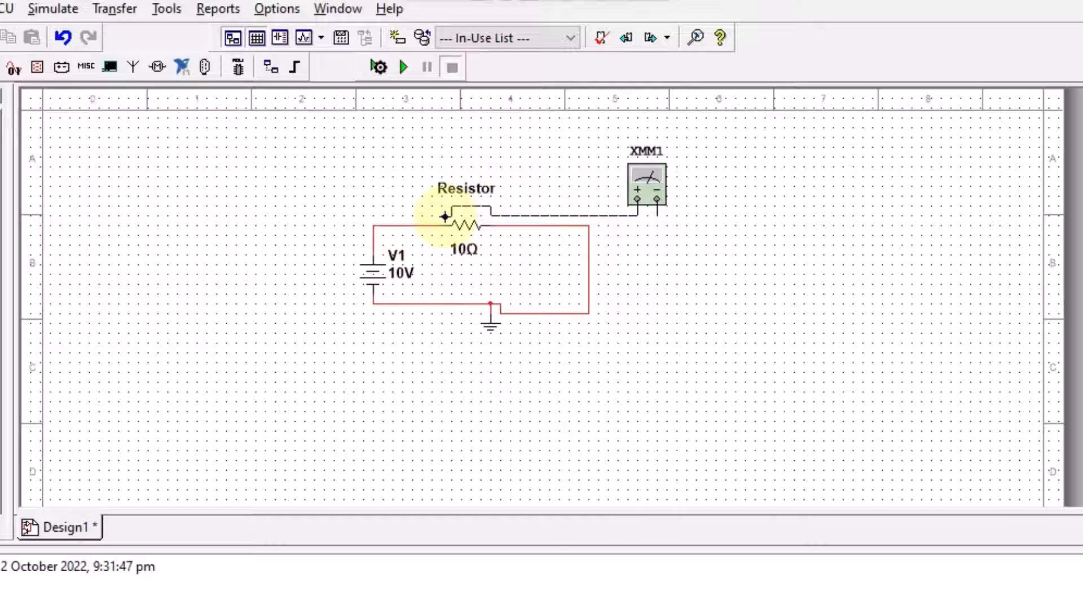
left_click(436, 222)
left_click(433, 225)
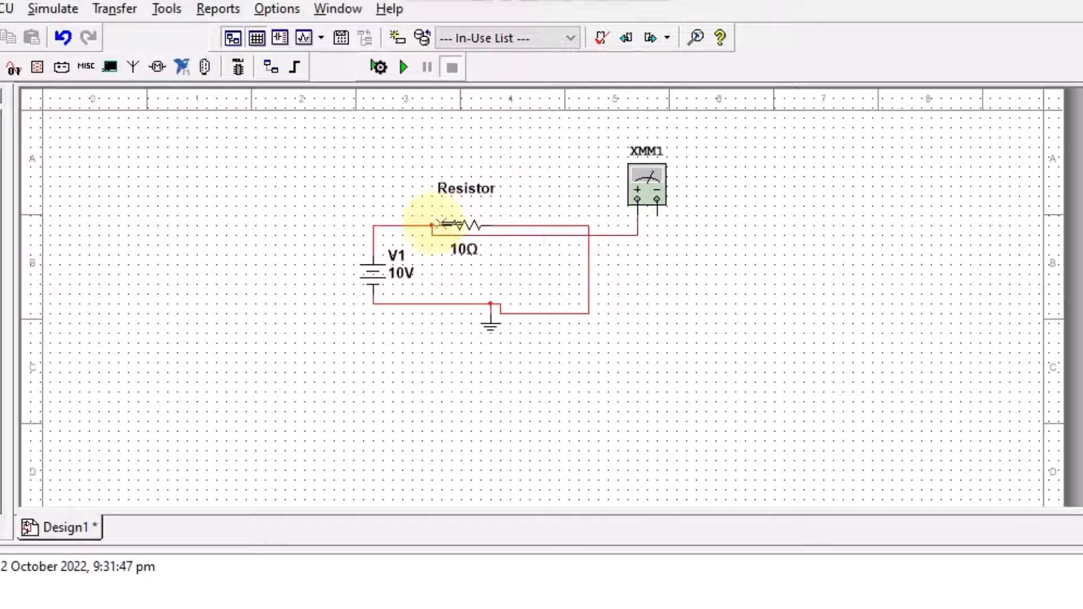
left_click(657, 199)
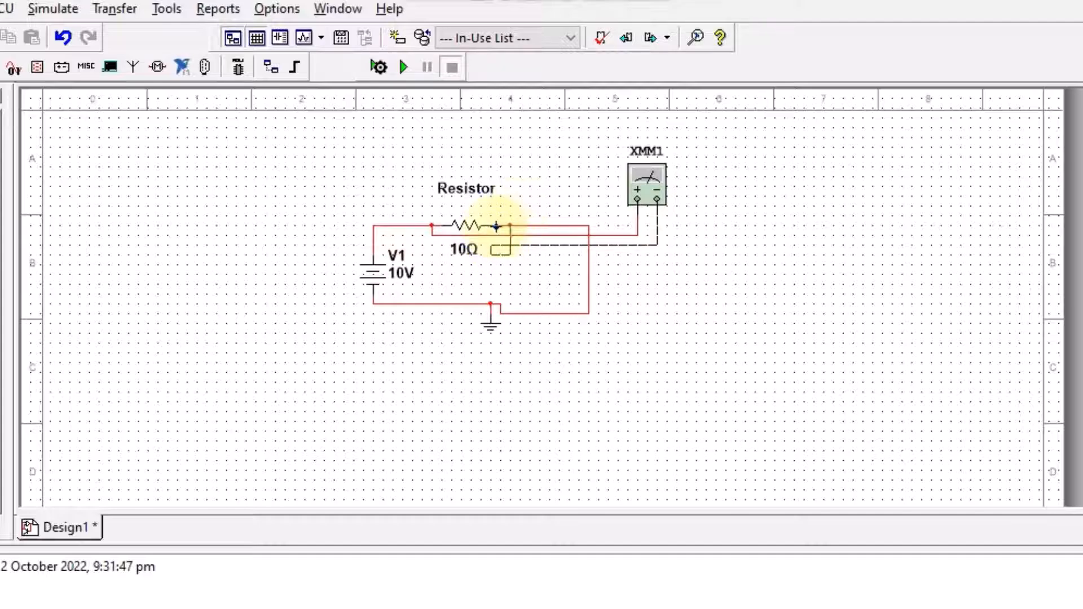
left_click(492, 225)
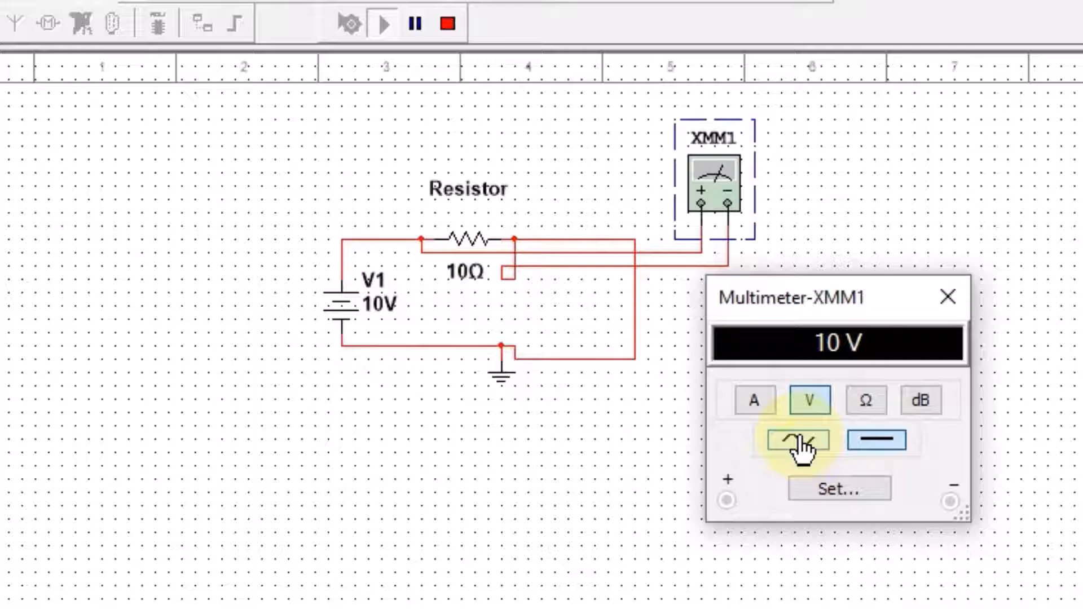
Step: Switch the running multimeter to AC and check its voltage and current modes
left_click(800, 439)
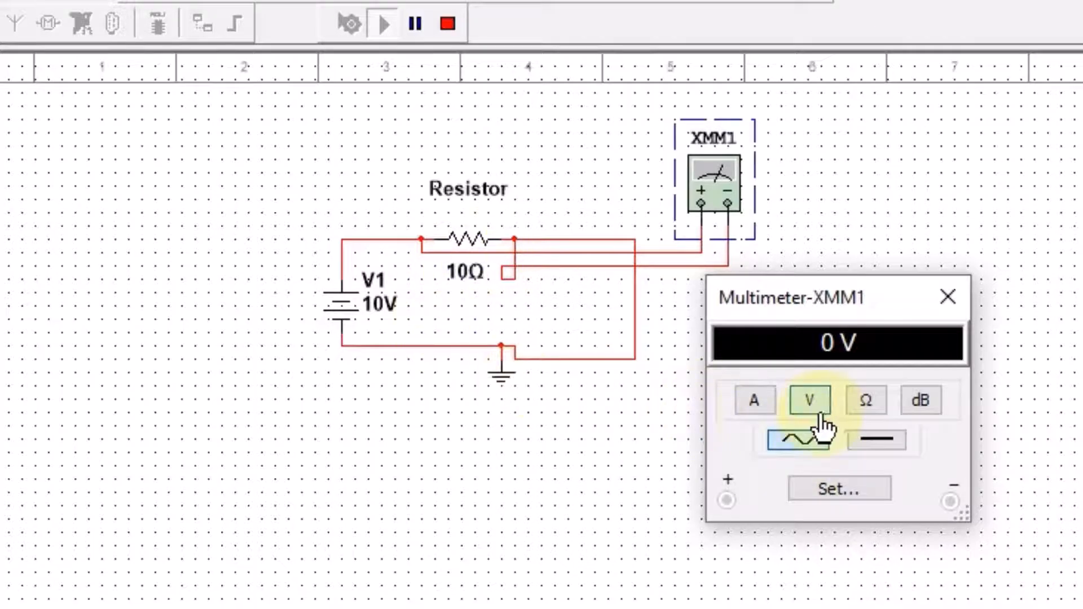
left_click(751, 415)
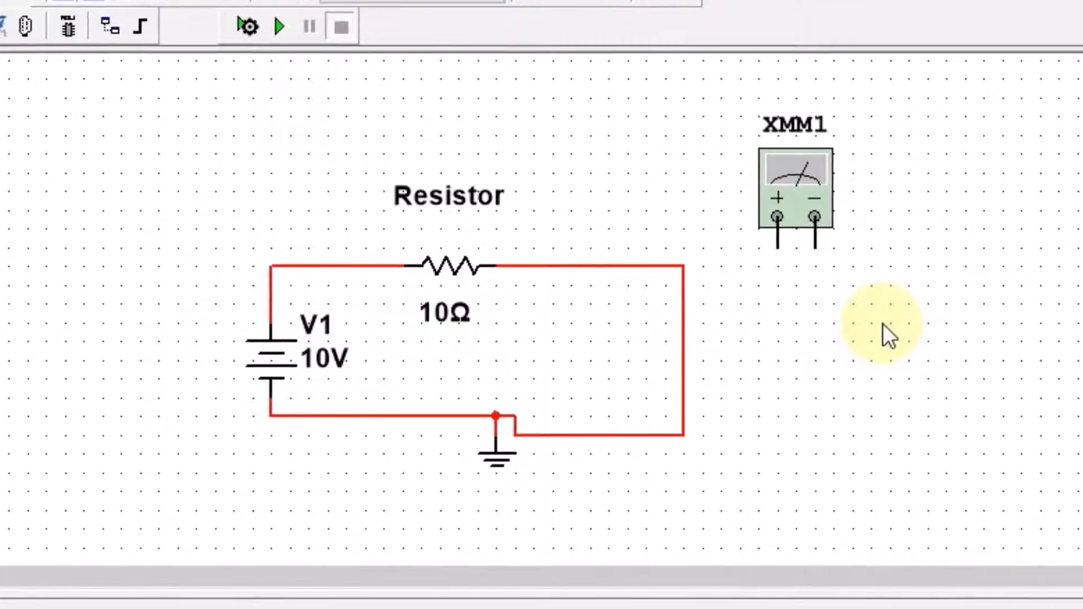
Step: Delete the wire between the resistor's right end and ground, and wire the multimeter's positive terminal to that resistor end
left_click(795, 186)
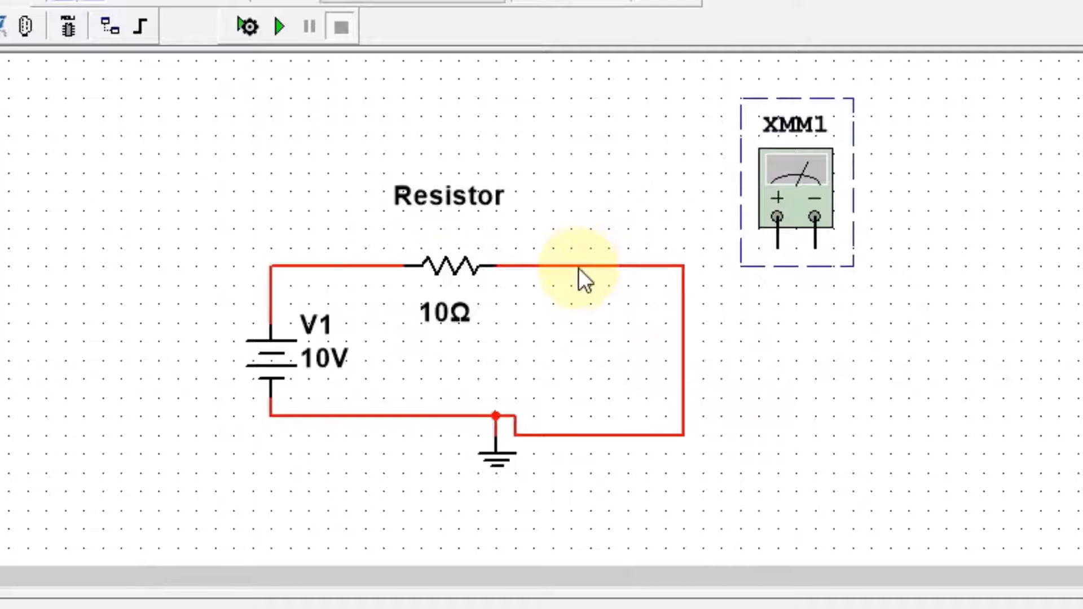
left_click(578, 267)
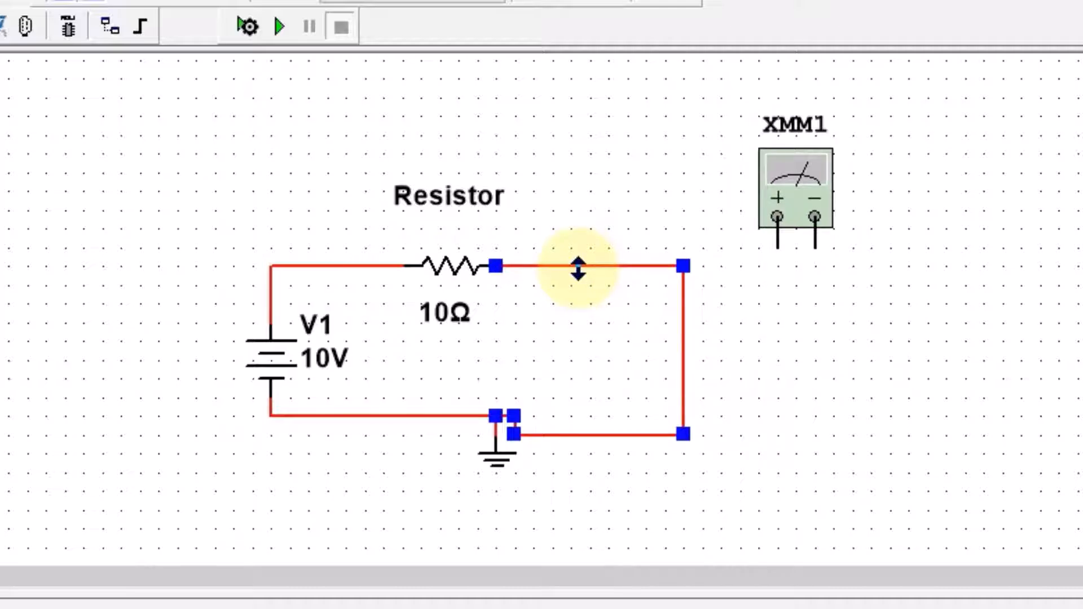
key("Delete")
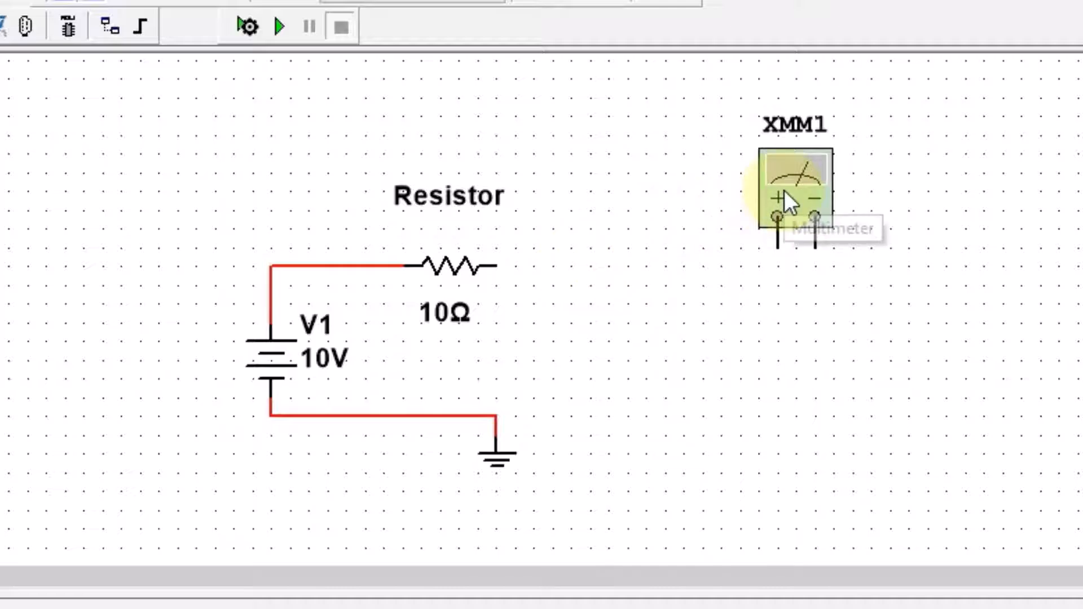
left_click(776, 247)
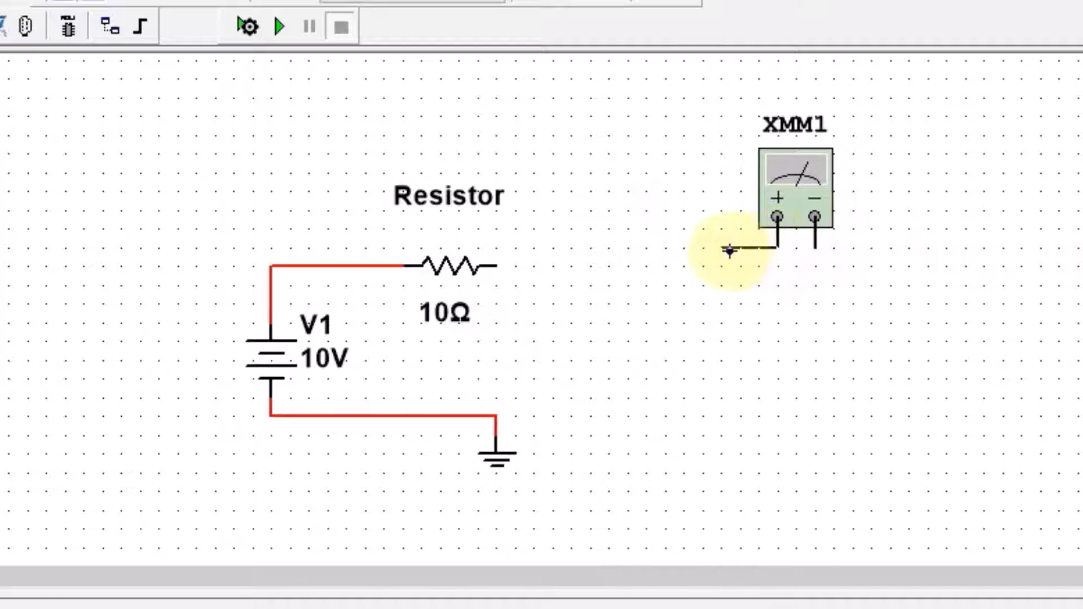
left_click(497, 264)
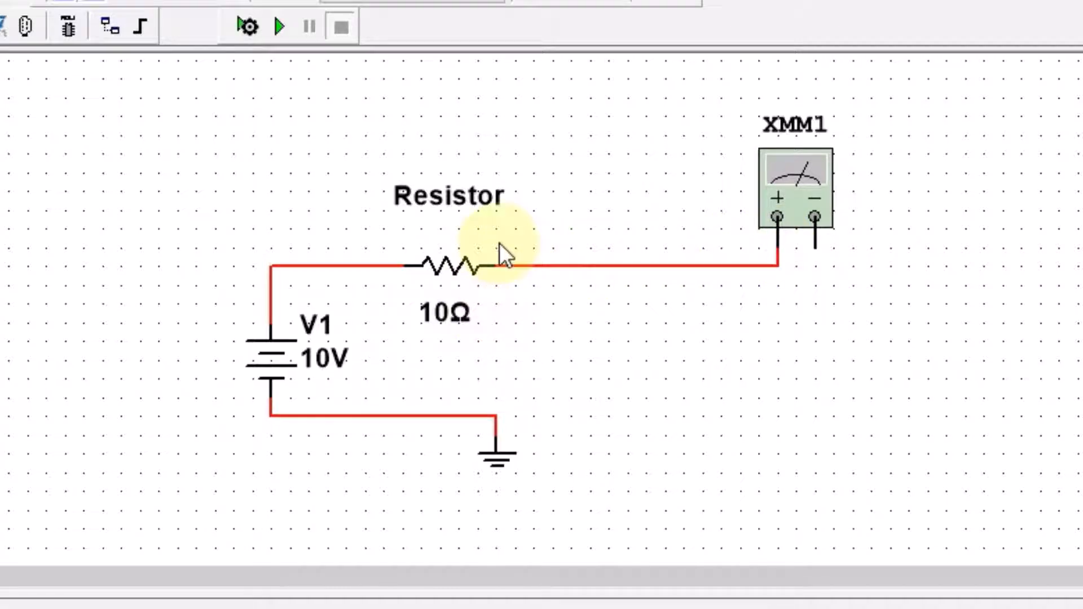